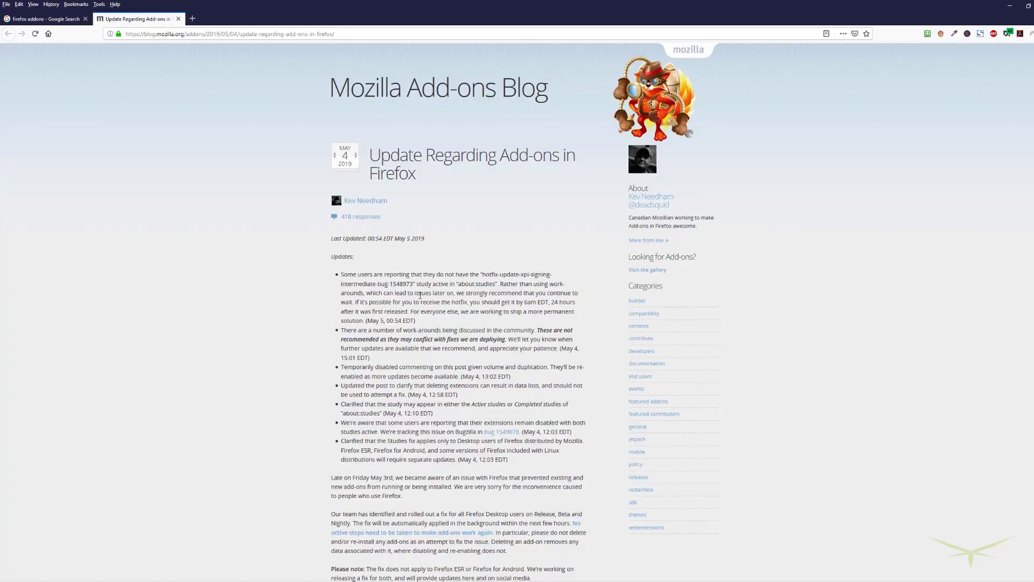
scroll(479, 278, "down", 1)
scroll(479, 279, "down", 1)
scroll(479, 279, "down", 3)
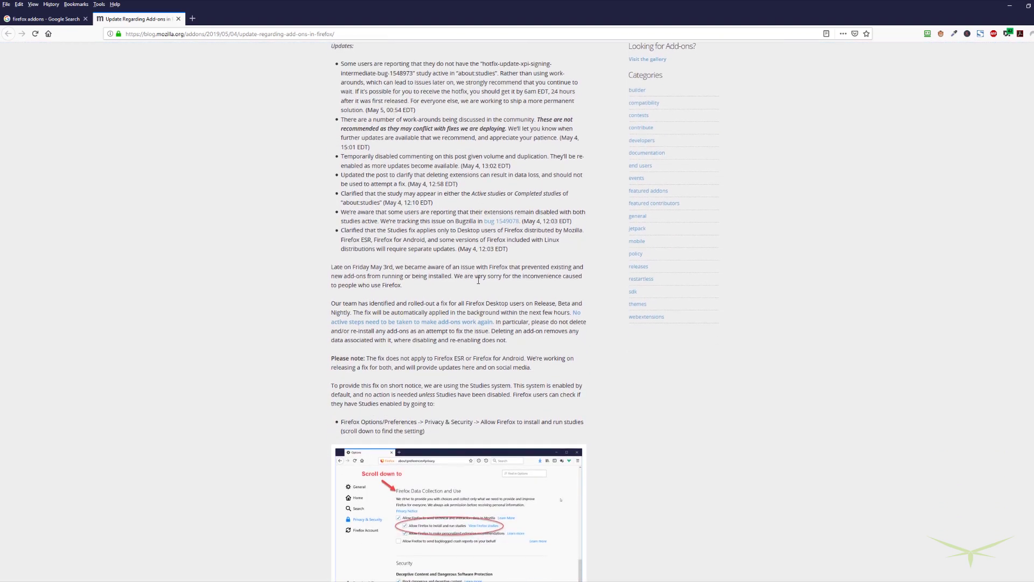
scroll(479, 281, "down", 2)
scroll(479, 281, "down", 3)
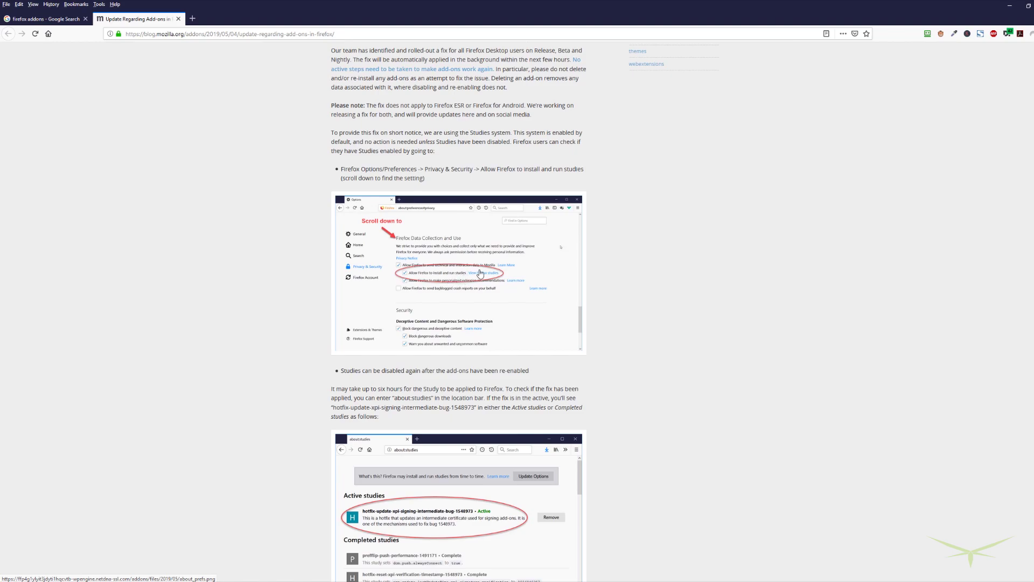
scroll(676, 294, "down", 5)
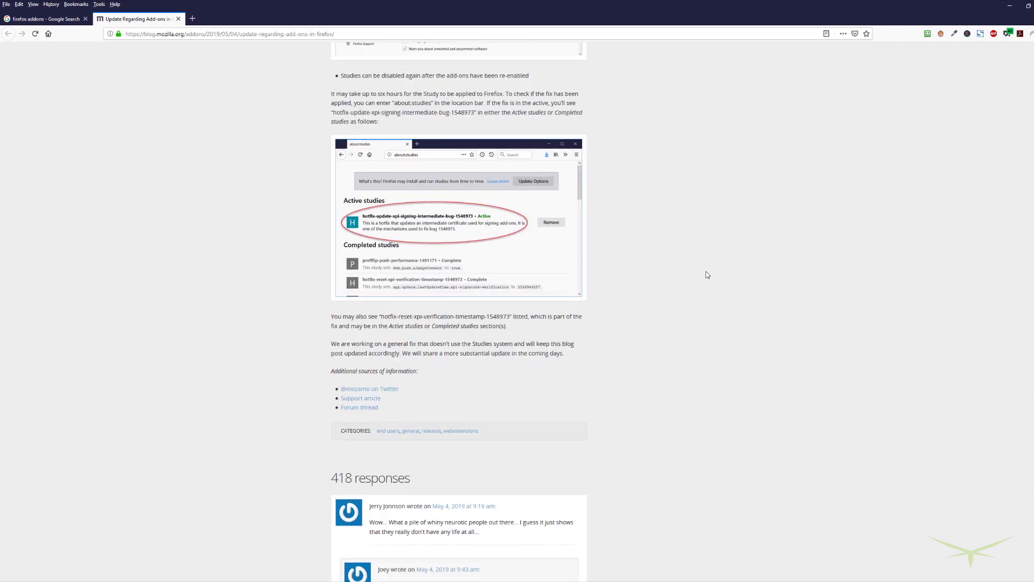
scroll(715, 280, "down", 5)
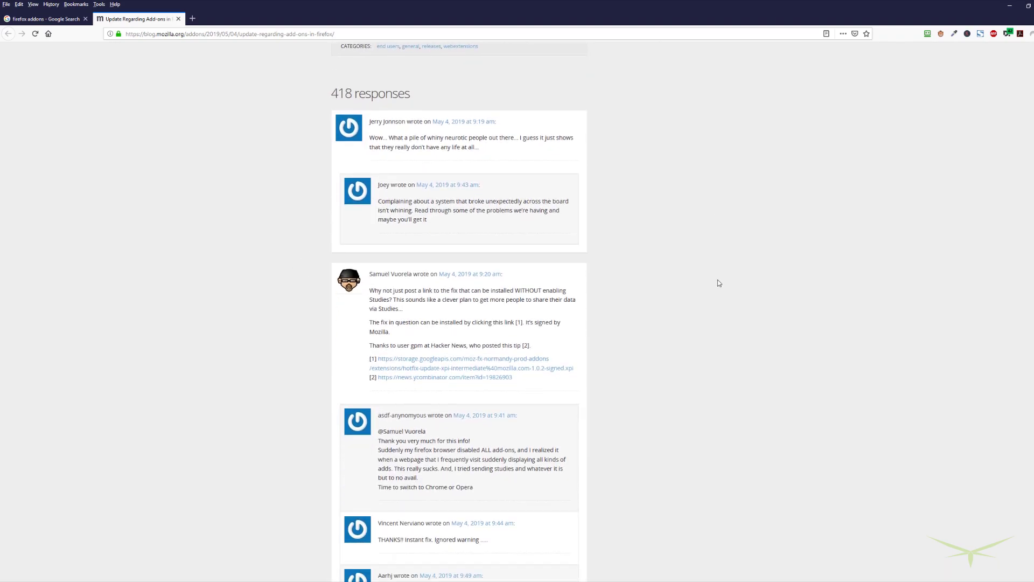
scroll(717, 282, "down", 1)
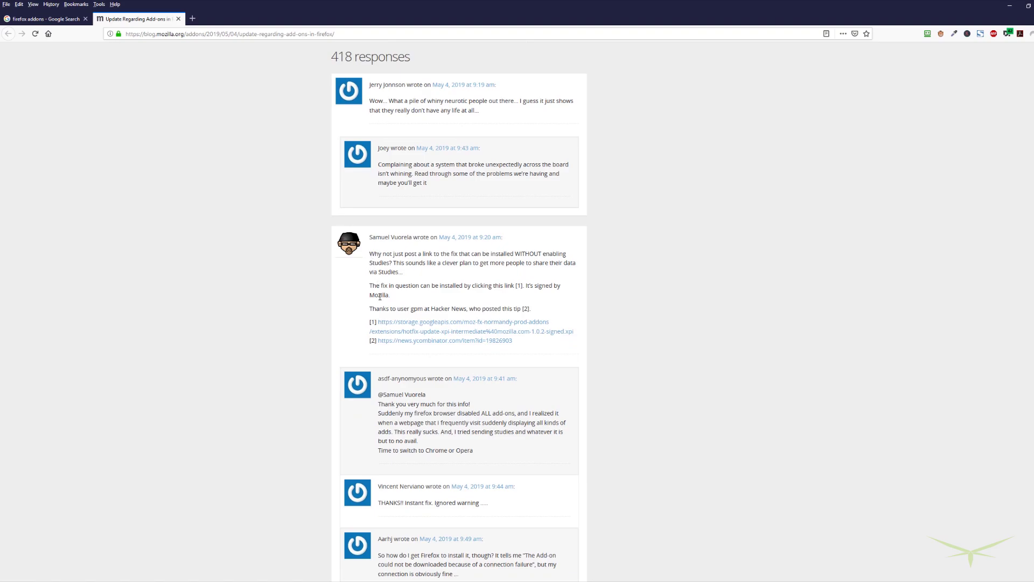